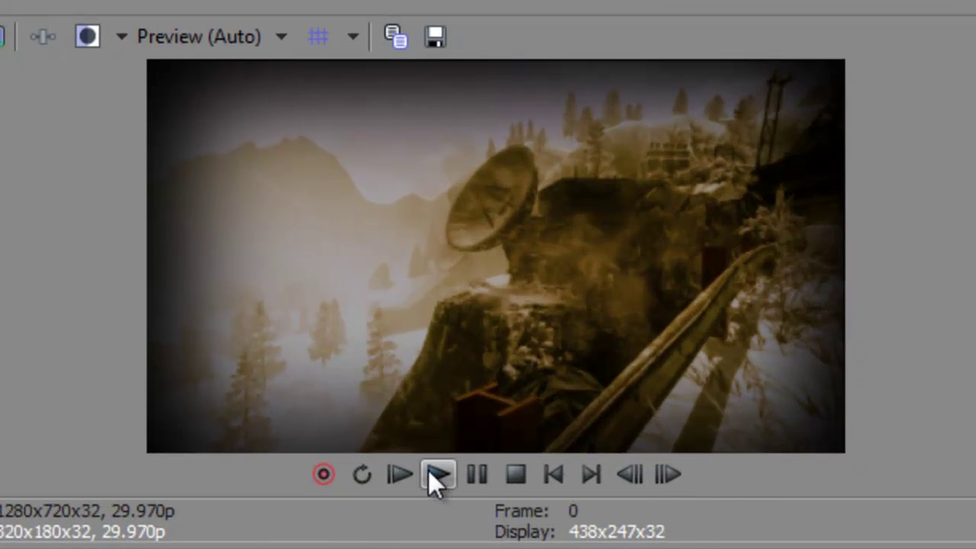
Play the finished CODY mask effect and pause on frame 00:00:08;03.
{"action": "left_click", "coordinate": [433, 468]}
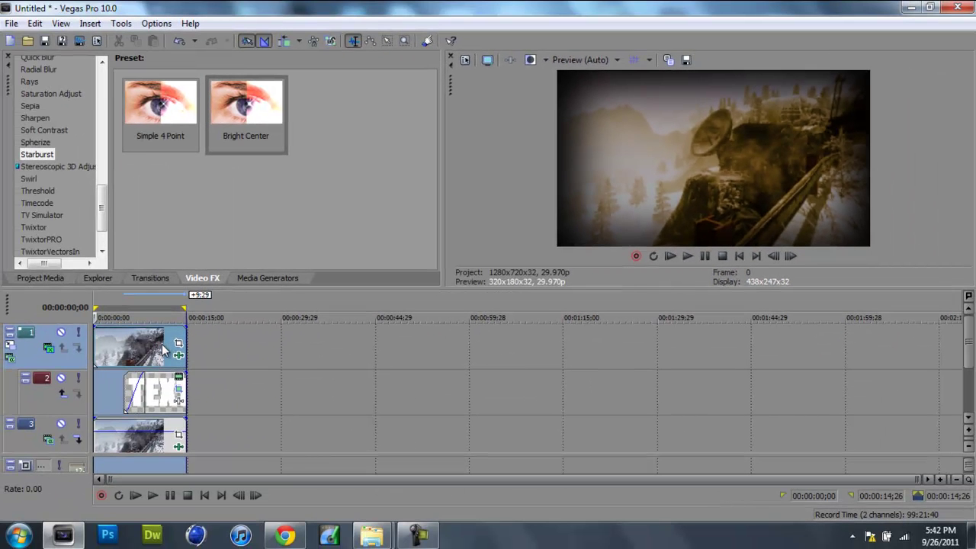
{"action": "left_click", "coordinate": [161, 351]}
Delete the text event and the duplicate clip from the upper tracks.
{"action": "left_click", "coordinate": [144, 404]}
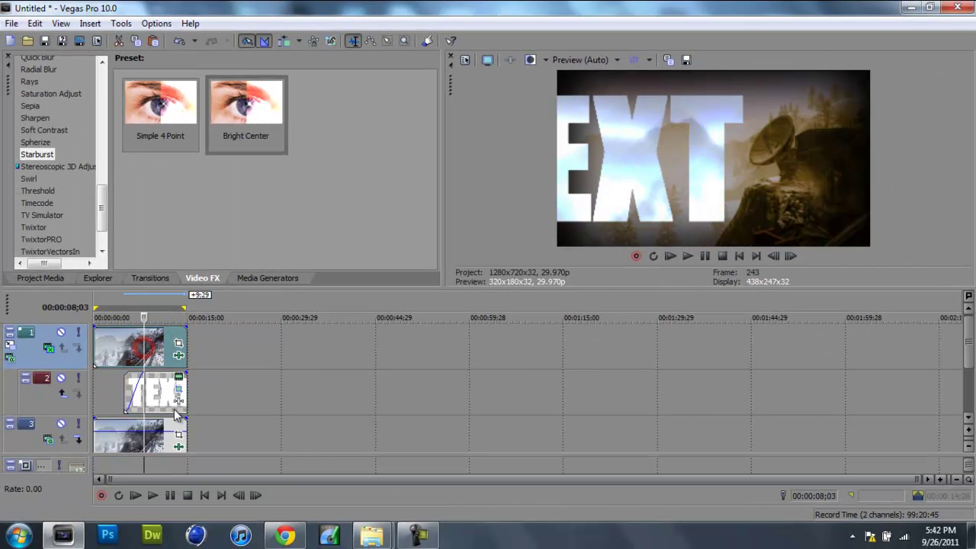
{"action": "left_click", "coordinate": [167, 408]}
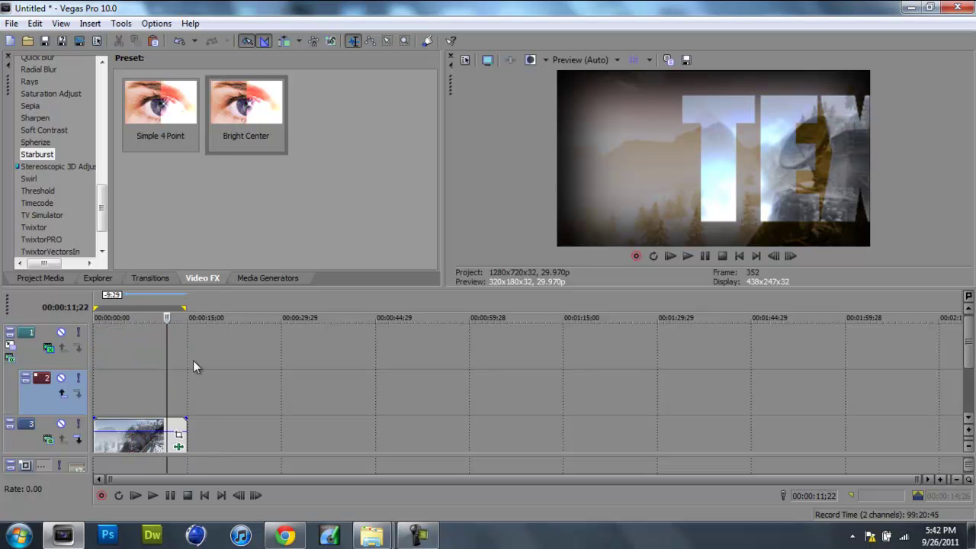
{"action": "key", "text": "Delete"}
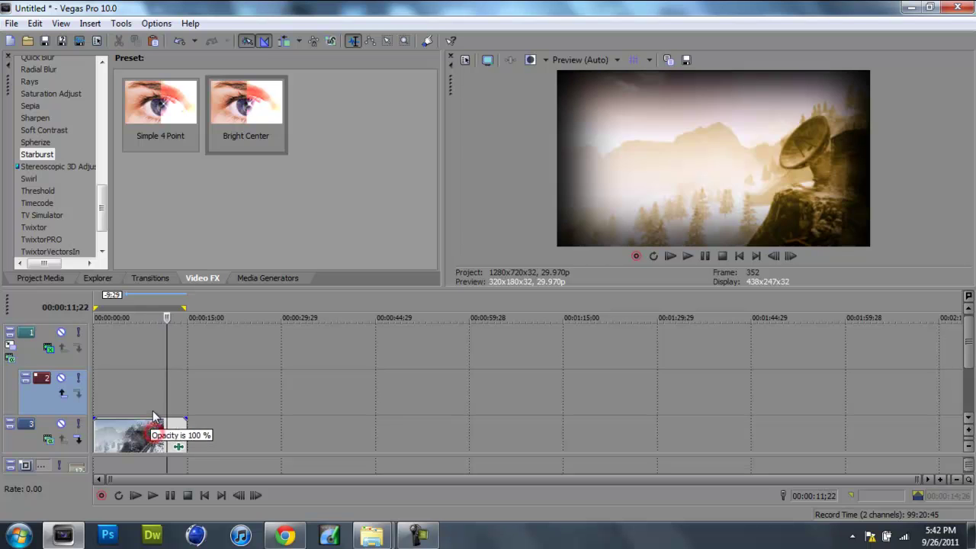
Remove the Soft Contrast effect from the original clip and move to 00:00:09;17.
{"action": "left_click", "coordinate": [179, 446]}
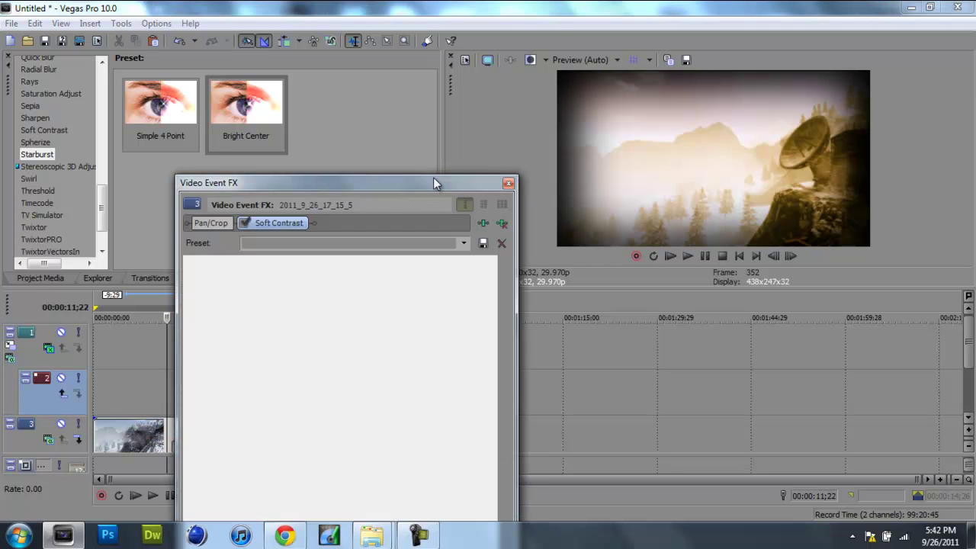
{"action": "left_click", "coordinate": [501, 223]}
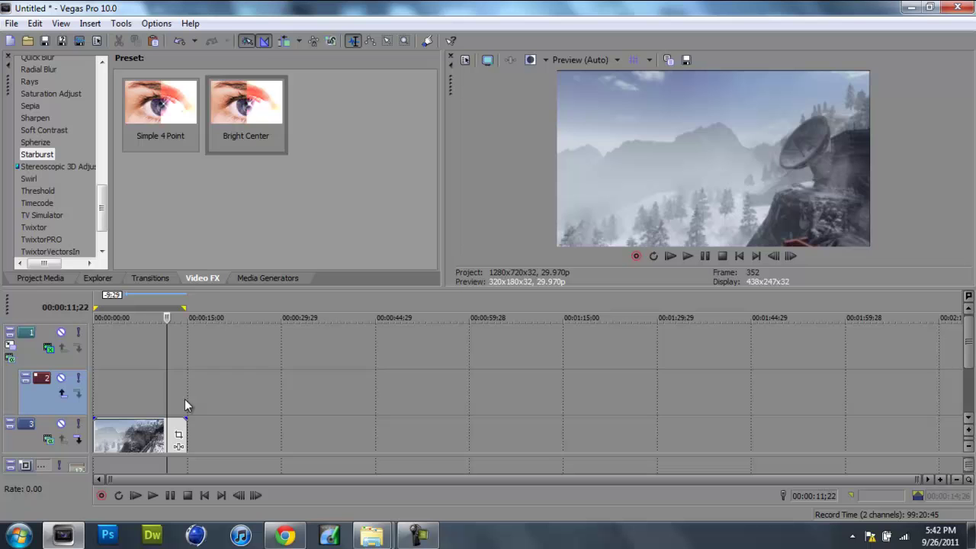
{"action": "left_click", "coordinate": [146, 383]}
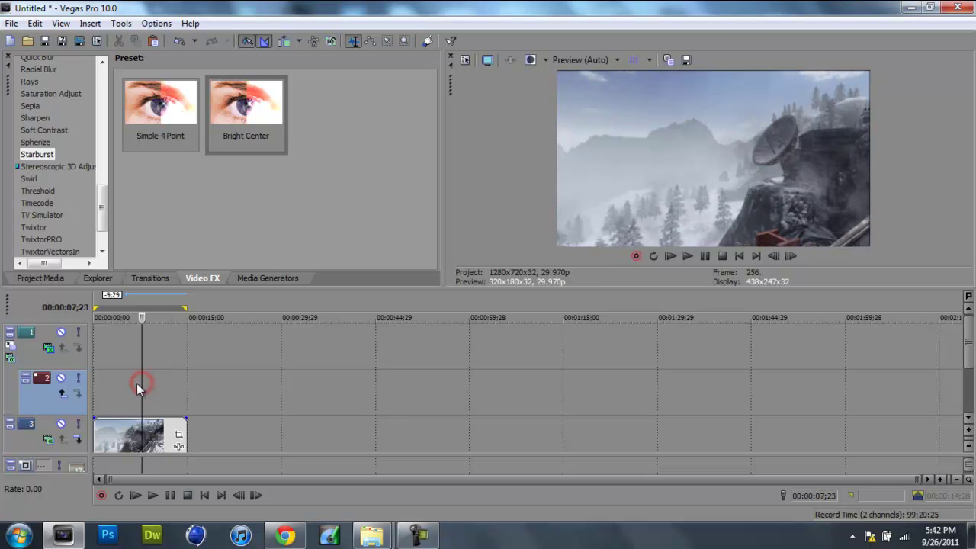
{"action": "left_click", "coordinate": [133, 385]}
{"action": "left_click", "coordinate": [145, 383]}
{"action": "left_click", "coordinate": [153, 384]}
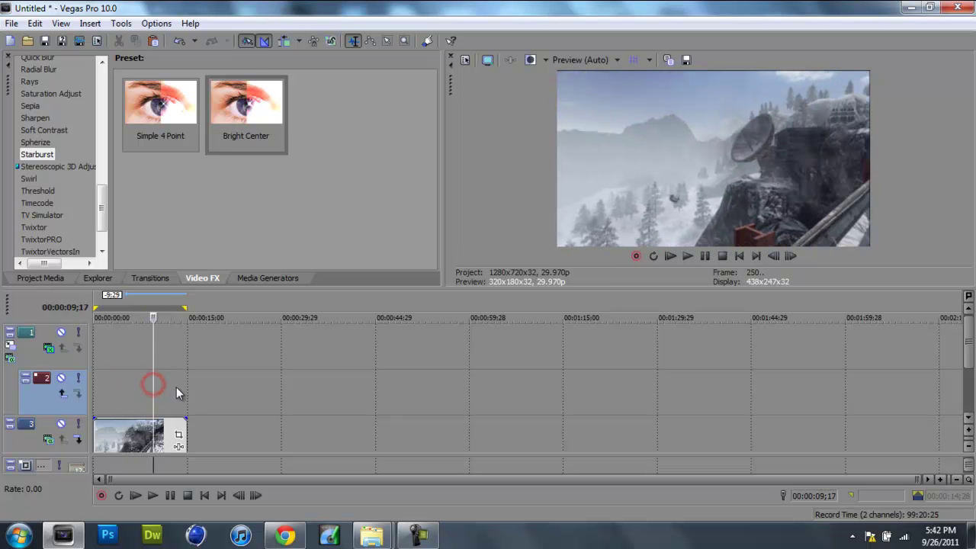
Reset track 1 compositing mode back to Source Alpha.
{"action": "left_click", "coordinate": [49, 348]}
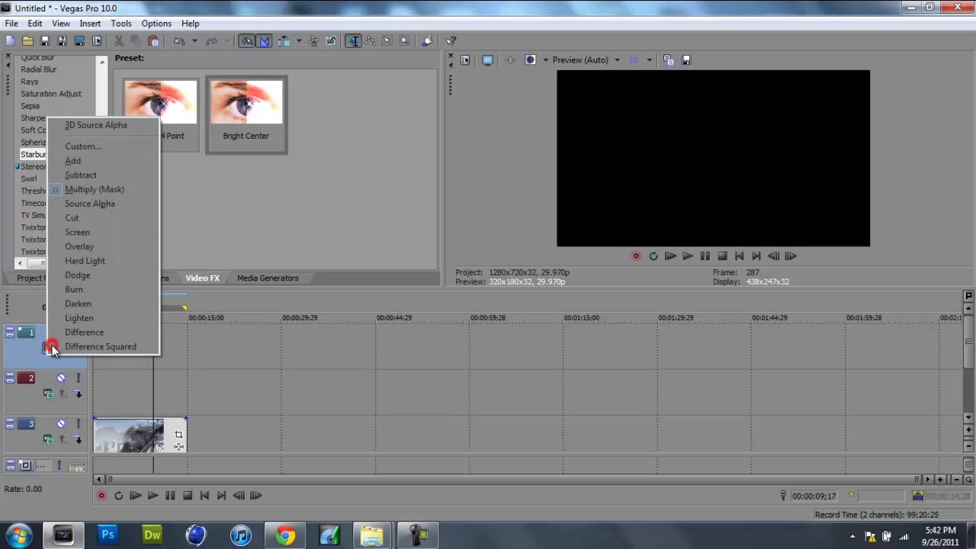
{"action": "left_click", "coordinate": [104, 203]}
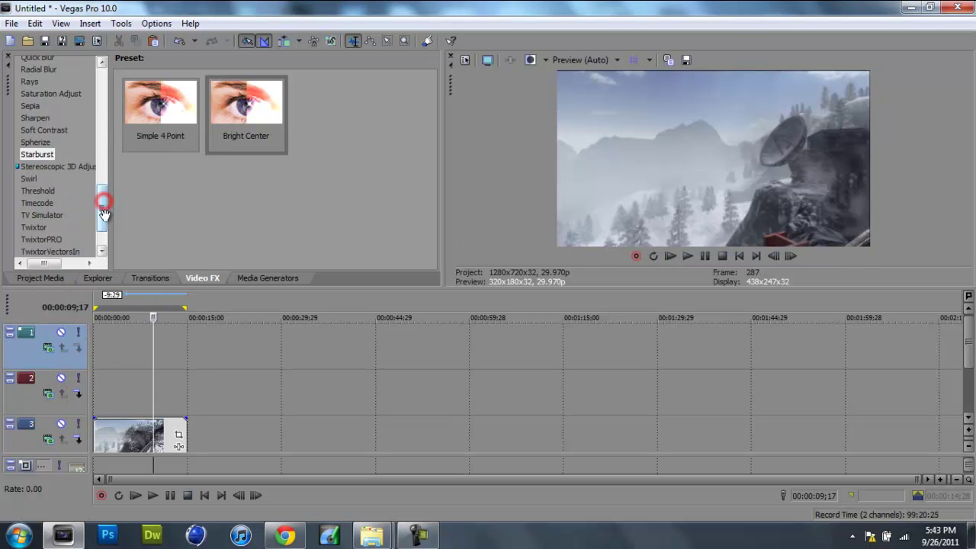
{"action": "left_click", "coordinate": [128, 373]}
{"action": "left_click", "coordinate": [155, 386]}
{"action": "left_click_drag", "start_coordinate": [965, 320], "coordinate": [967, 358]}
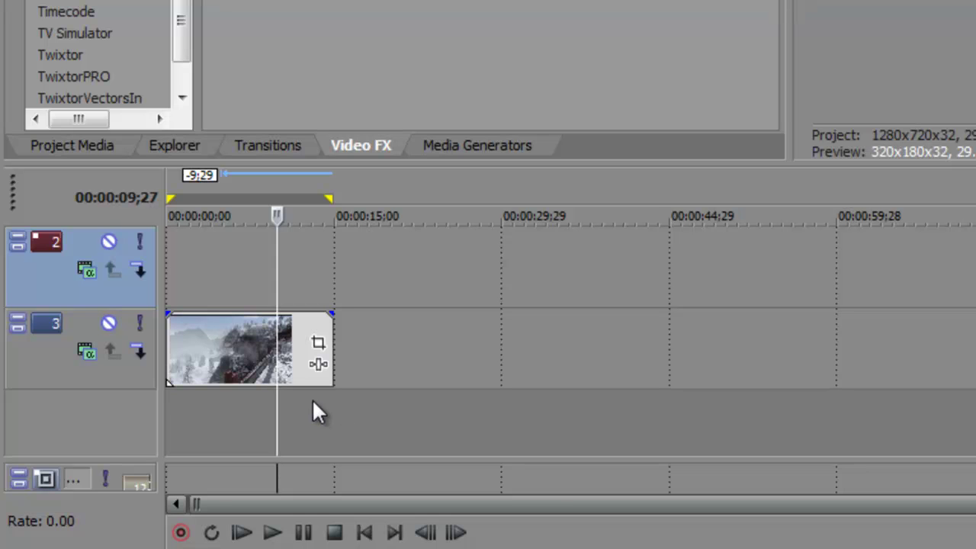
Copy the track 3 clip, paste it onto track 2, and drag it up to track 1.
{"action": "left_click", "coordinate": [244, 348]}
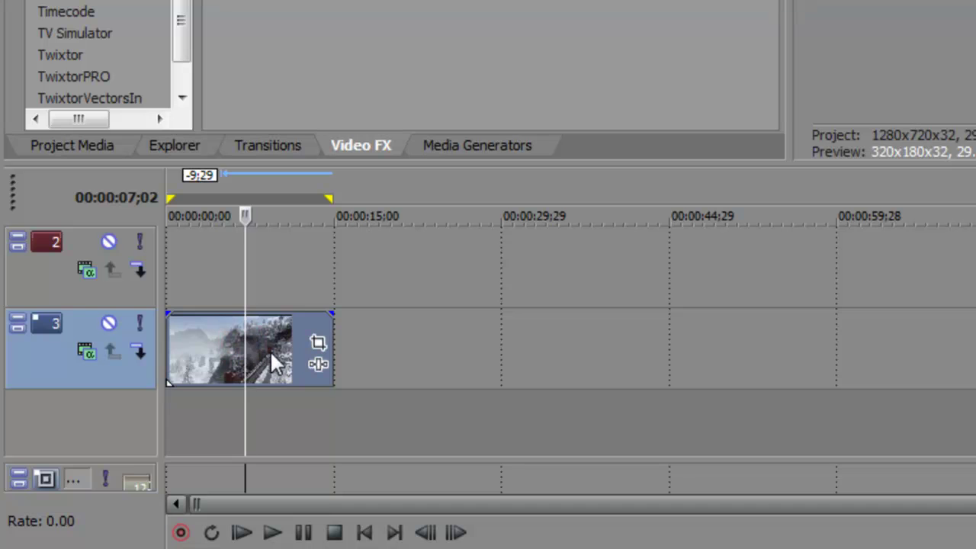
{"action": "right_click", "coordinate": [269, 350]}
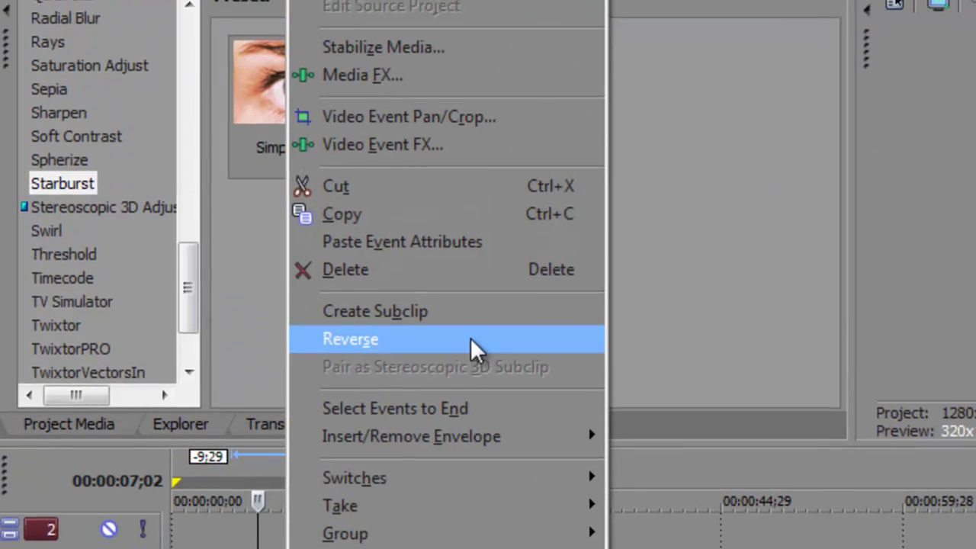
{"action": "left_click", "coordinate": [459, 70]}
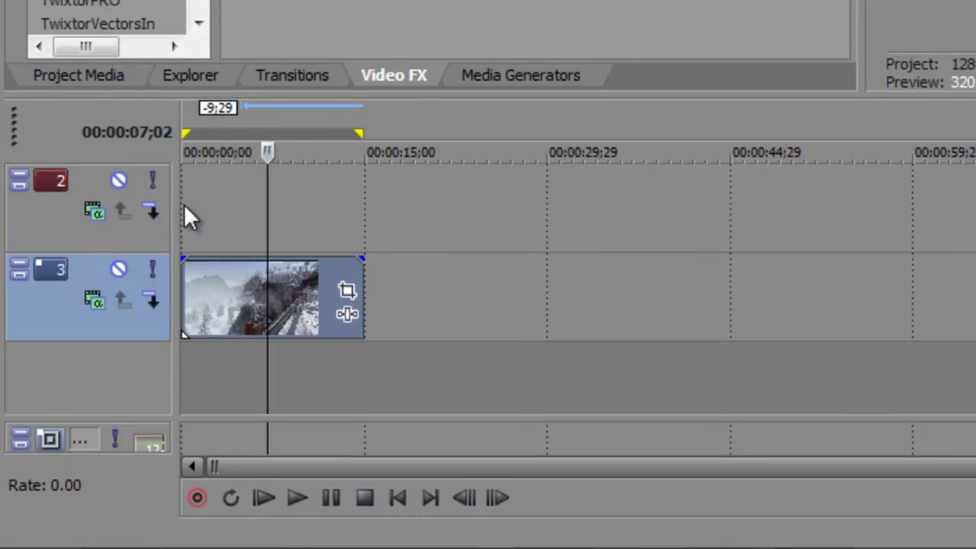
{"action": "left_click", "coordinate": [176, 516]}
{"action": "key", "text": "ctrl+v"}
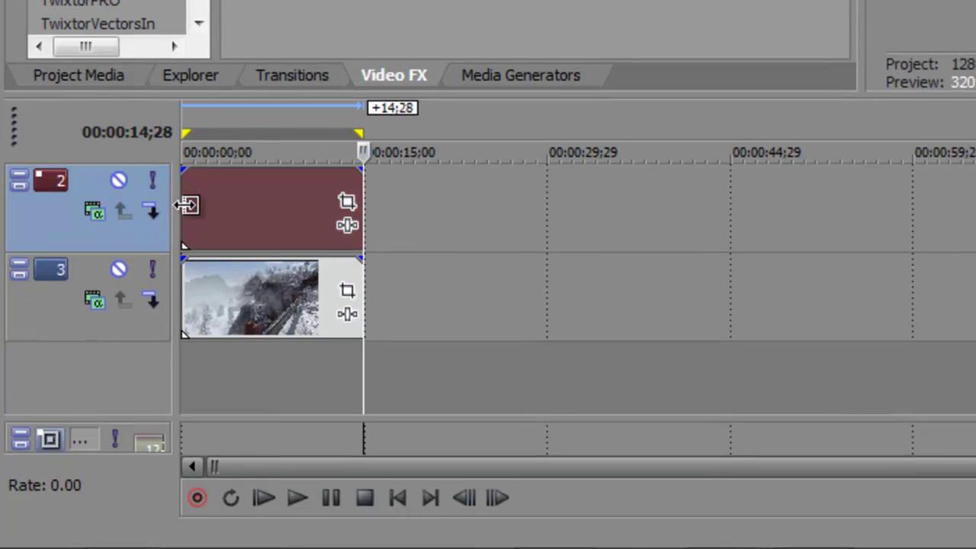
{"action": "left_click", "coordinate": [239, 209]}
{"action": "left_click_drag", "start_coordinate": [240, 169], "coordinate": [235, 219]}
Reselect track 1 and bring up the Media Generators presets.
{"action": "left_click", "coordinate": [249, 210]}
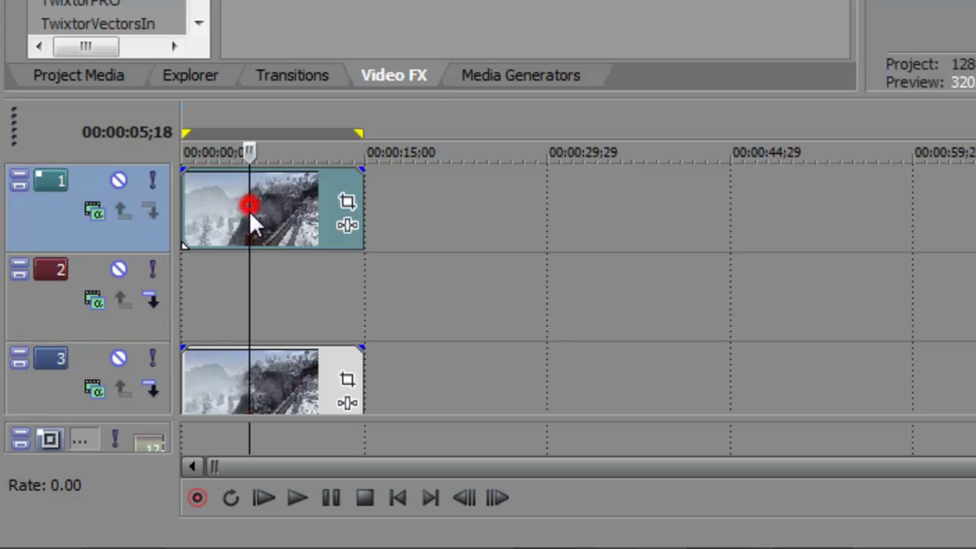
{"action": "left_click", "coordinate": [251, 272]}
{"action": "left_click", "coordinate": [283, 229]}
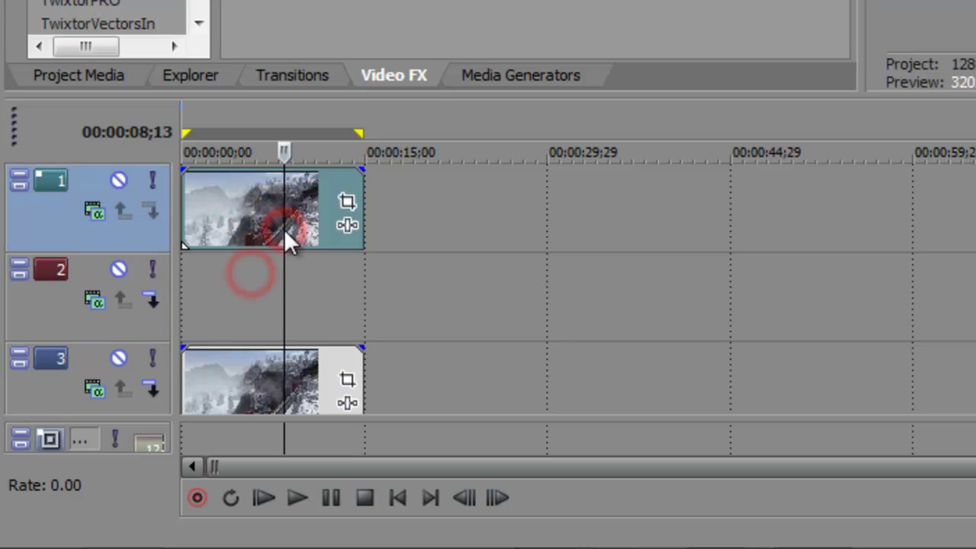
{"action": "left_click", "coordinate": [64, 312]}
{"action": "left_click", "coordinate": [67, 378]}
{"action": "left_click", "coordinate": [58, 225]}
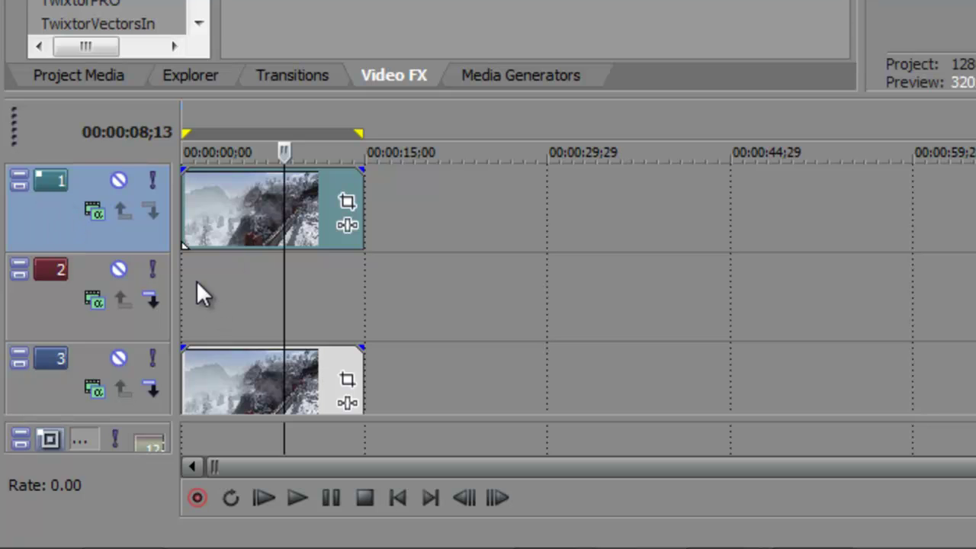
{"action": "left_click", "coordinate": [482, 75]}
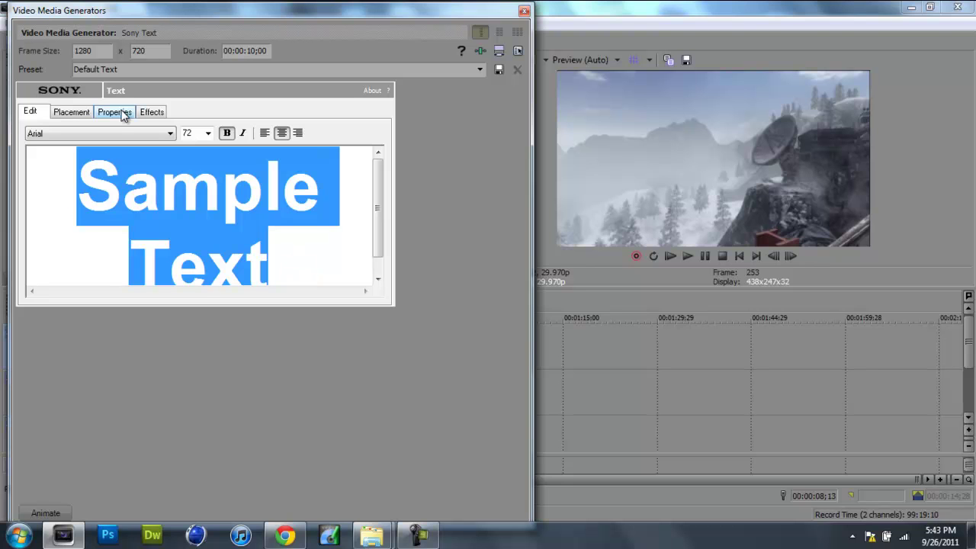
Enter CODY as the title text and select the whole word.
{"action": "type", "text": "Co"}
{"action": "key", "text": "BackSpace"}
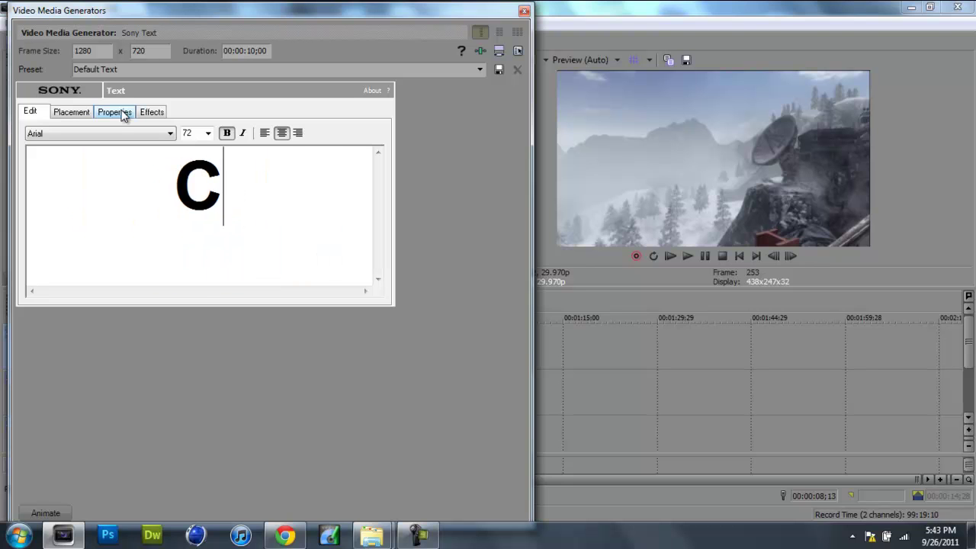
{"action": "type", "text": "ODY"}
{"action": "left_click_drag", "start_coordinate": [301, 185], "coordinate": [109, 169]}
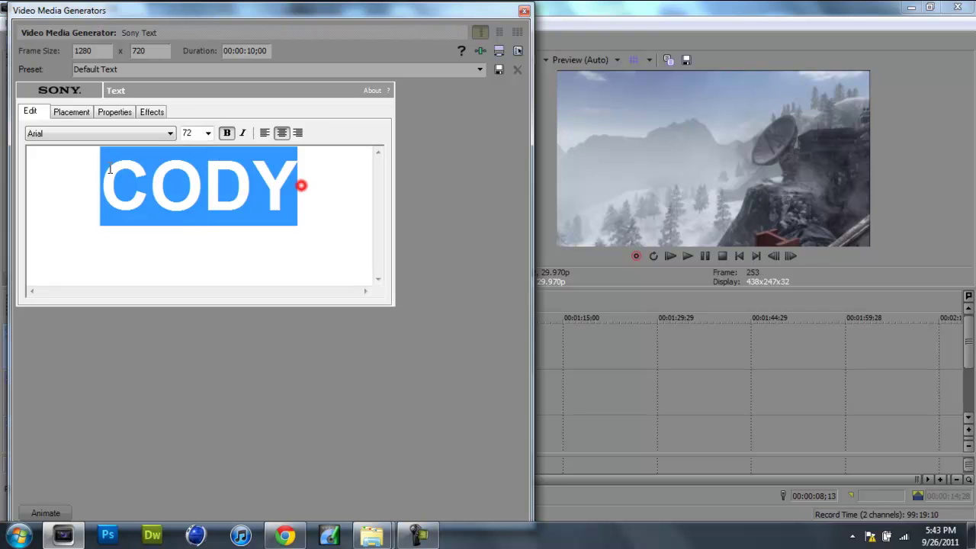
Set the CODY title to Impact font at size 252 and close the generator.
{"action": "left_click", "coordinate": [170, 133]}
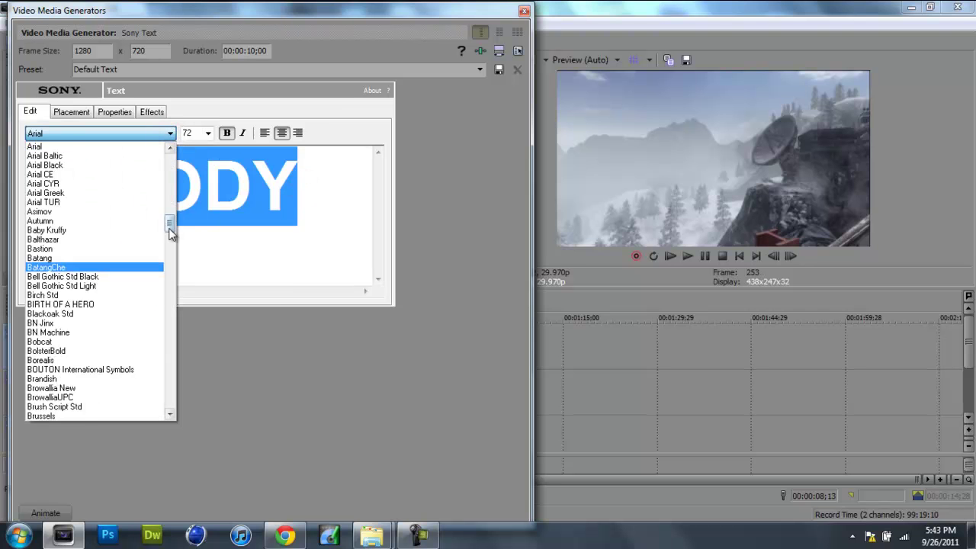
{"action": "left_click_drag", "start_coordinate": [170, 229], "coordinate": [162, 282]}
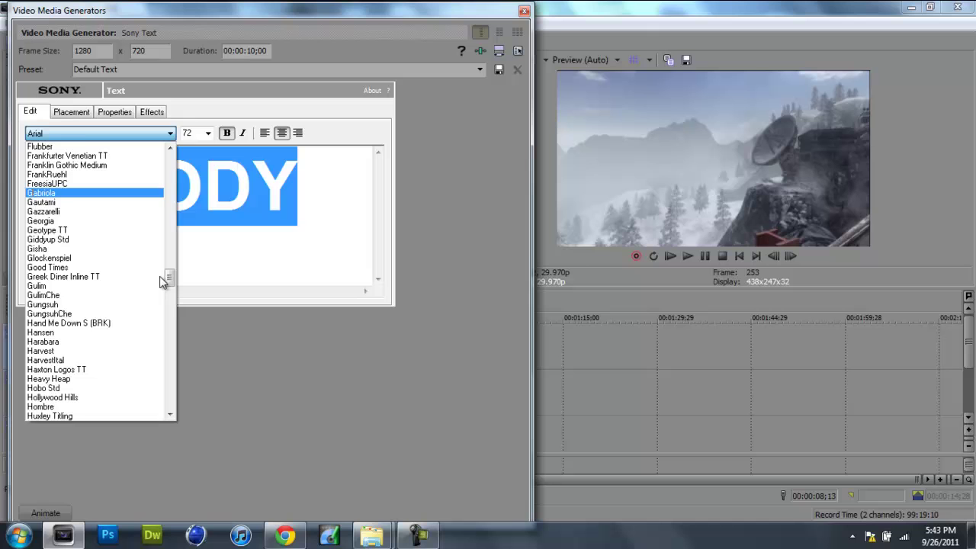
{"action": "type", "text": "Impact"}
{"action": "key", "text": "Return"}
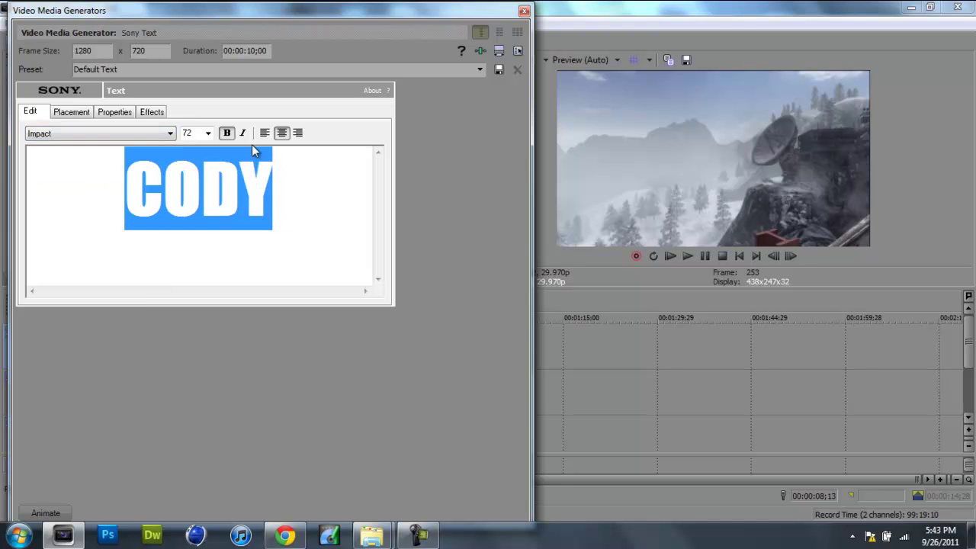
{"action": "left_click", "coordinate": [208, 133]}
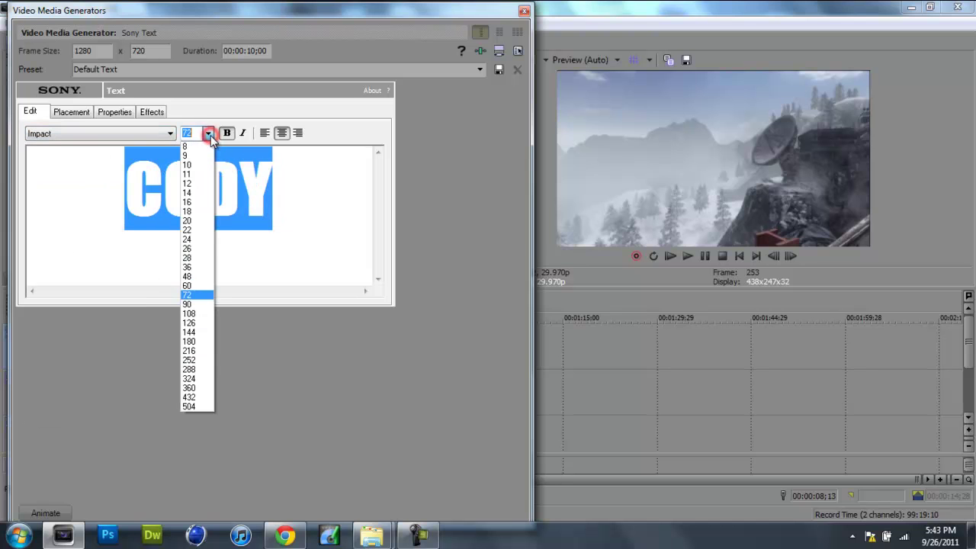
{"action": "left_click", "coordinate": [198, 360]}
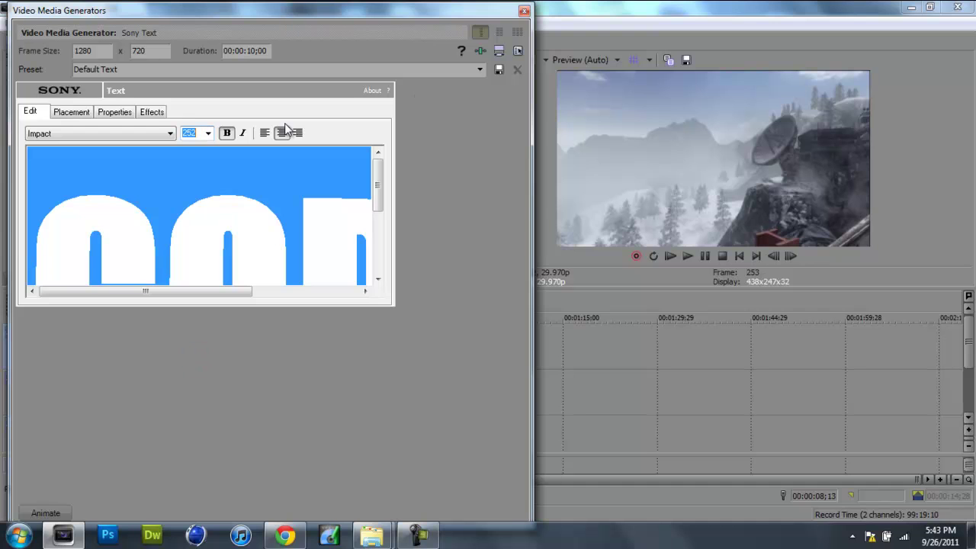
{"action": "left_click", "coordinate": [524, 12]}
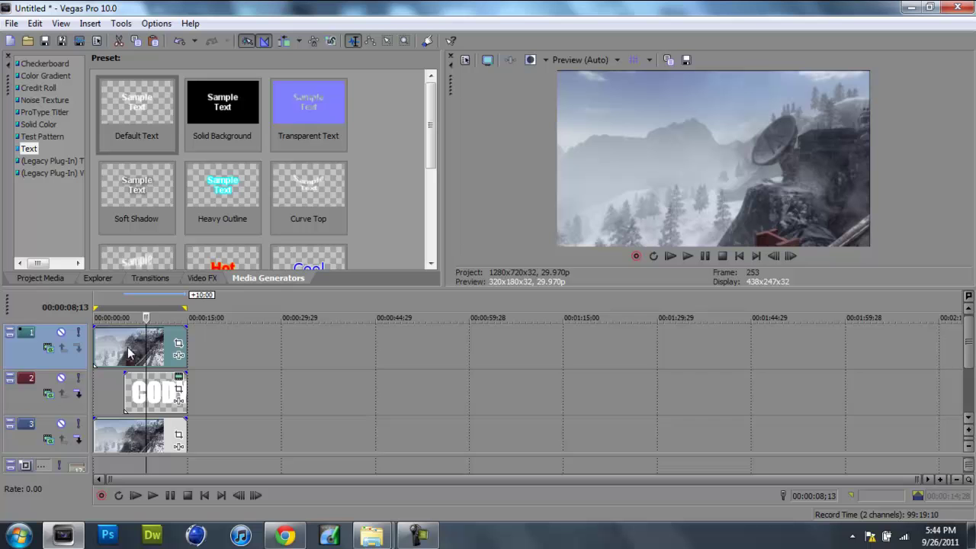
Make the CODY text track a compositing child of track 1.
{"action": "left_click", "coordinate": [160, 358]}
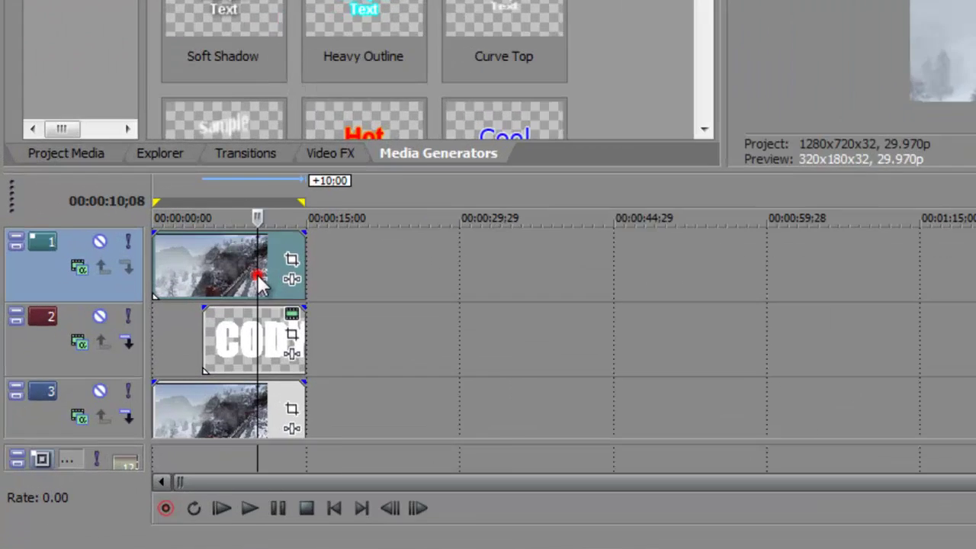
{"action": "left_click", "coordinate": [240, 286]}
{"action": "left_click", "coordinate": [245, 288]}
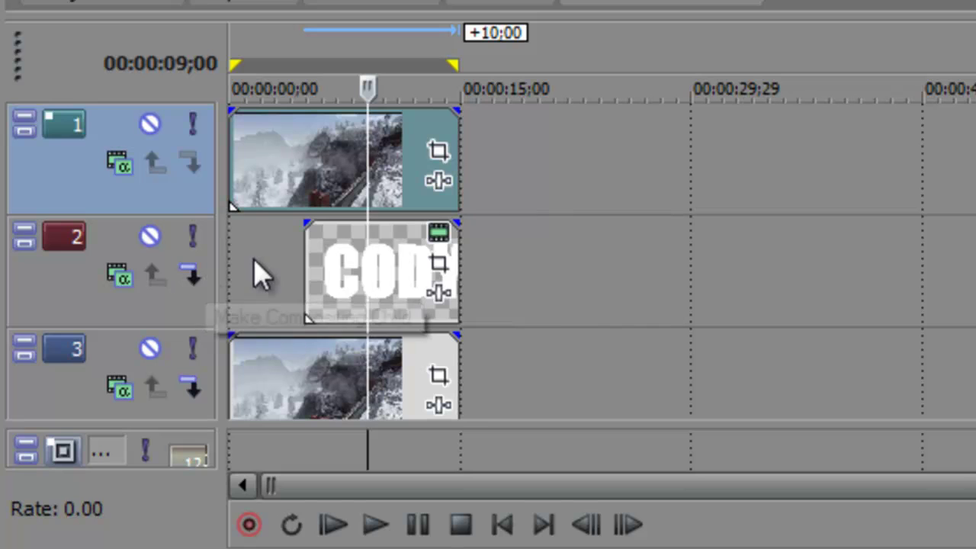
{"action": "left_click", "coordinate": [193, 277]}
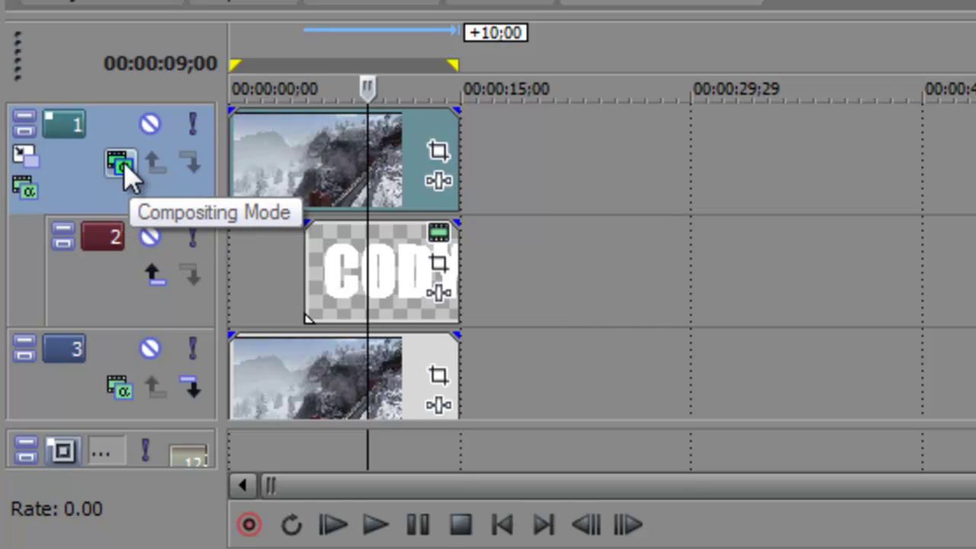
Set the parent track's compositing mode to Multiply (Mask) and preview at 00:00:09;17.
{"action": "left_click", "coordinate": [119, 169]}
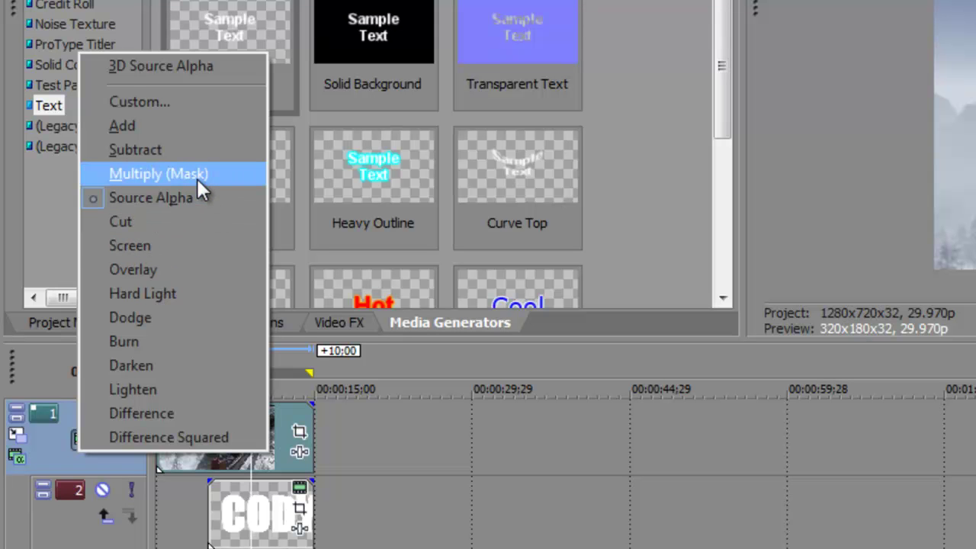
{"action": "left_click", "coordinate": [177, 178]}
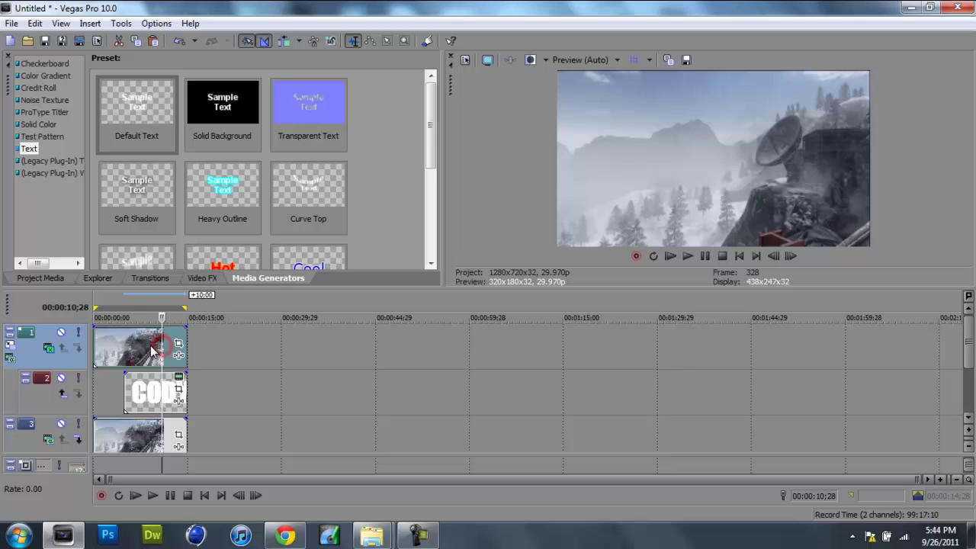
{"action": "left_click", "coordinate": [203, 411]}
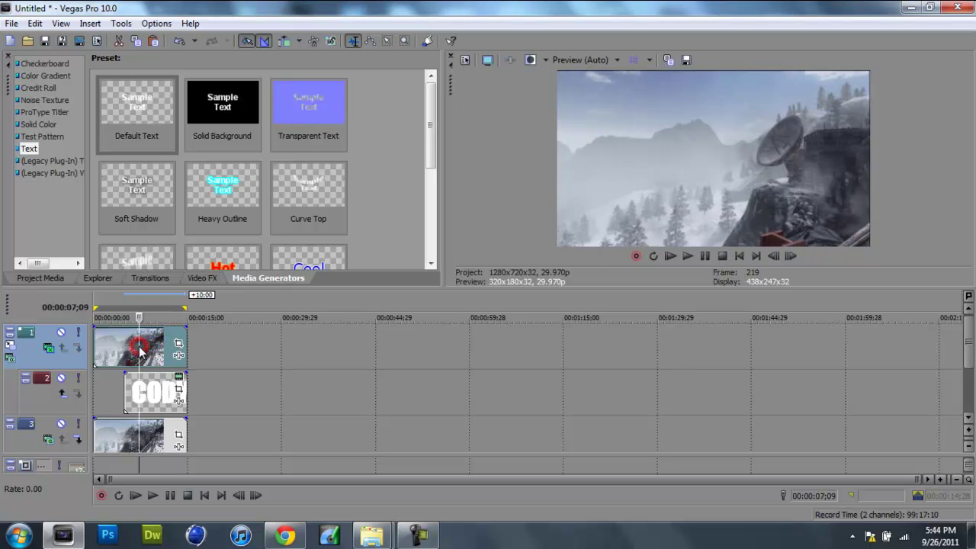
{"action": "left_click", "coordinate": [153, 349]}
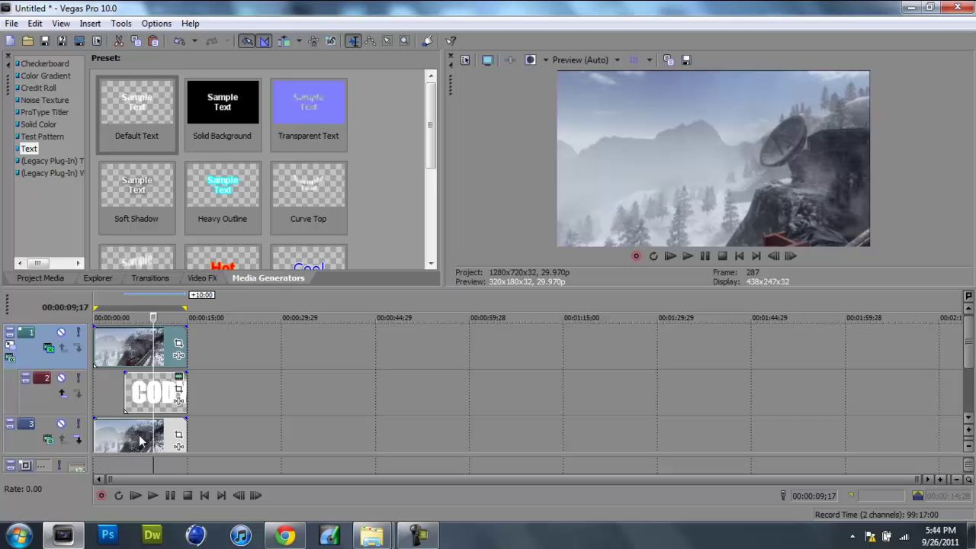
Apply Soft Contrast's Daytage 1 preset to the track 3 clip and close its settings.
{"action": "left_click", "coordinate": [151, 278]}
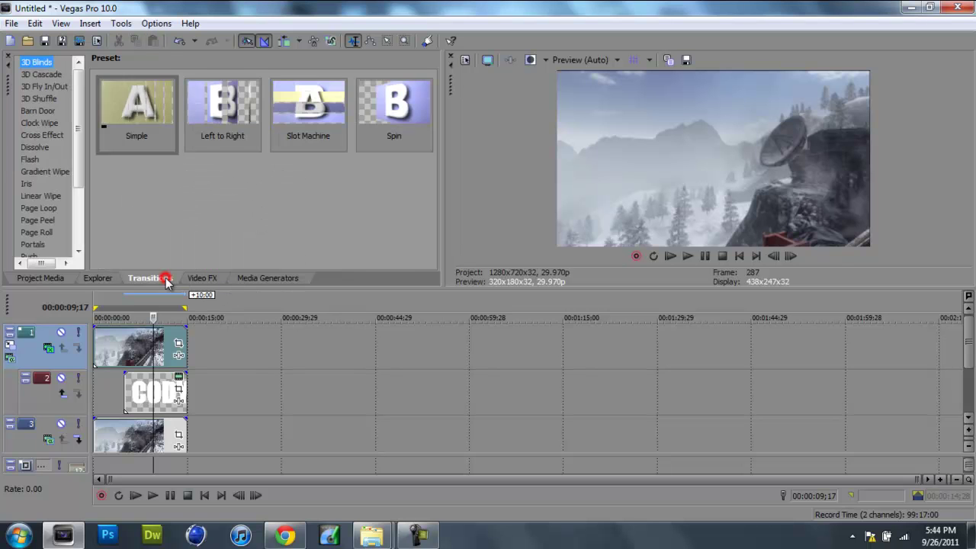
{"action": "left_click", "coordinate": [193, 276]}
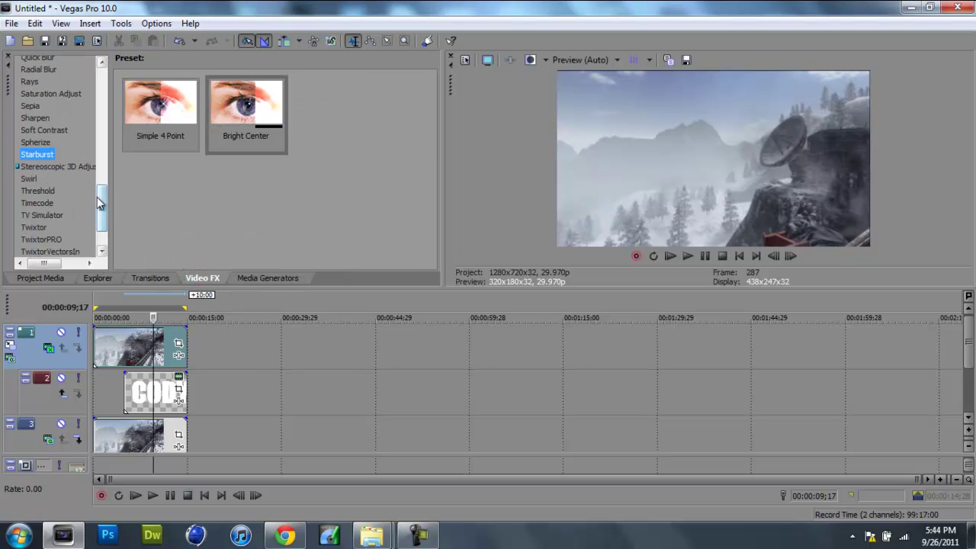
{"action": "mouse_move", "coordinate": [101, 208]}
{"action": "left_mouse_down"}
{"action": "mouse_move", "coordinate": [100, 223]}
{"action": "mouse_move", "coordinate": [100, 204]}
{"action": "left_mouse_up"}
{"action": "left_click", "coordinate": [34, 151]}
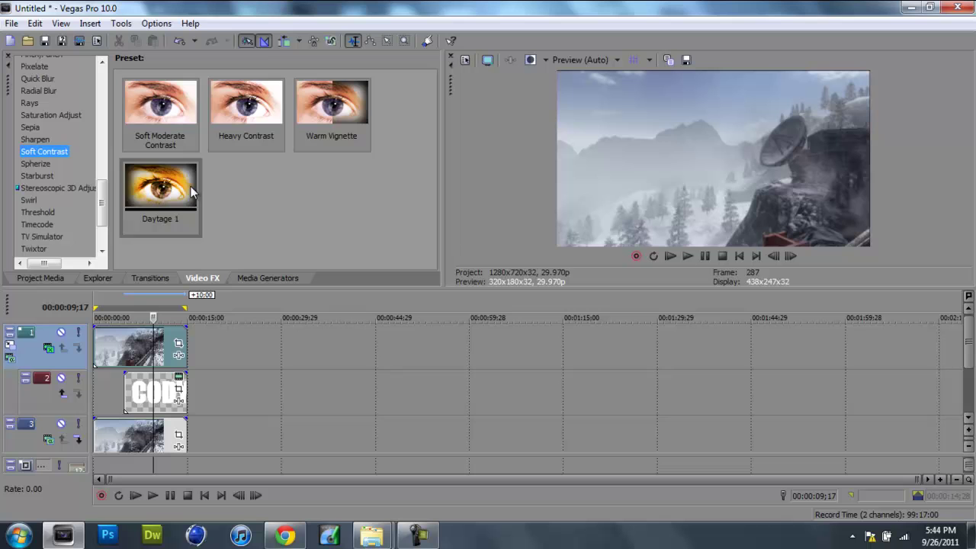
{"action": "left_click", "coordinate": [166, 194]}
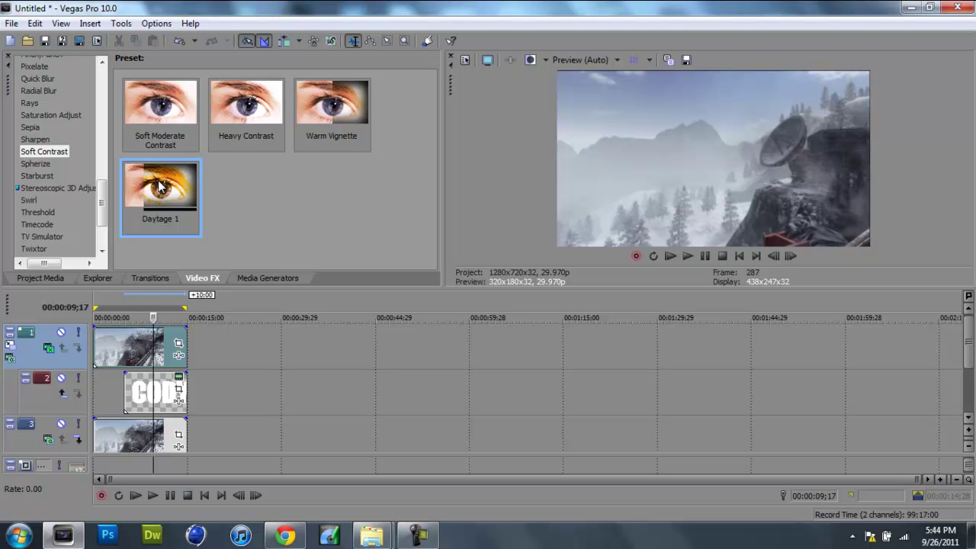
{"action": "left_click_drag", "start_coordinate": [160, 185], "coordinate": [118, 441]}
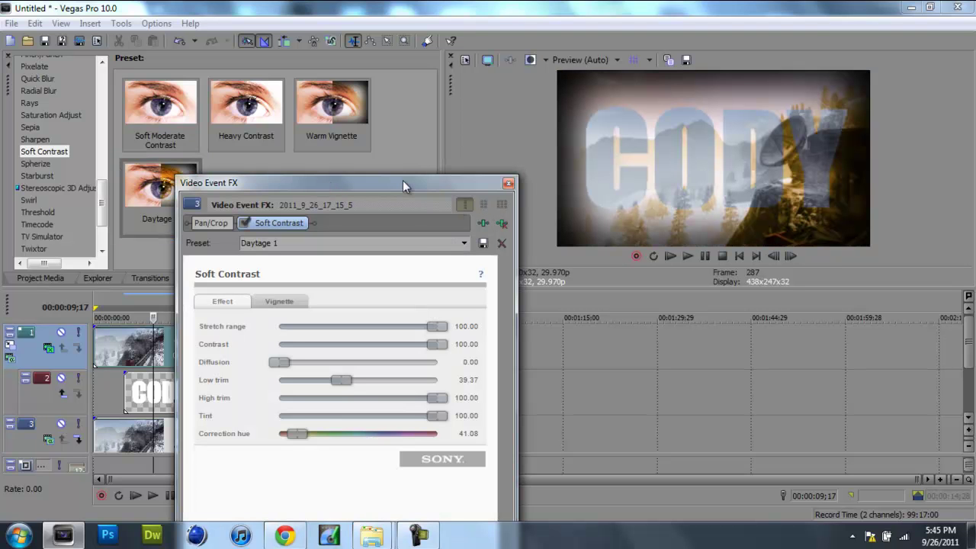
{"action": "left_click_drag", "start_coordinate": [409, 189], "coordinate": [397, 14]}
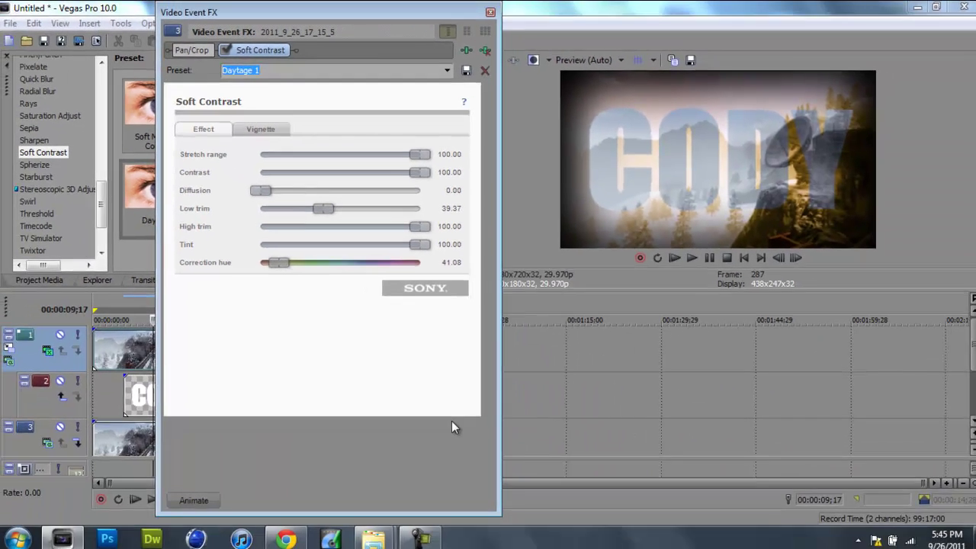
{"action": "left_click", "coordinate": [486, 13]}
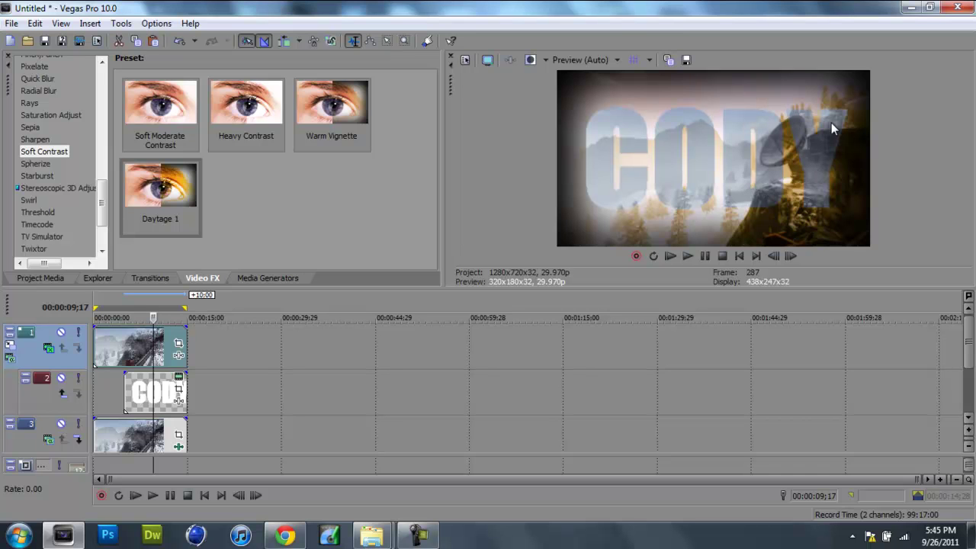
Add Starburst Bright Center to the track 1 clip: Brilliance 644.15, Strength 62.44, Threshold 75.22.
{"action": "left_click", "coordinate": [38, 176]}
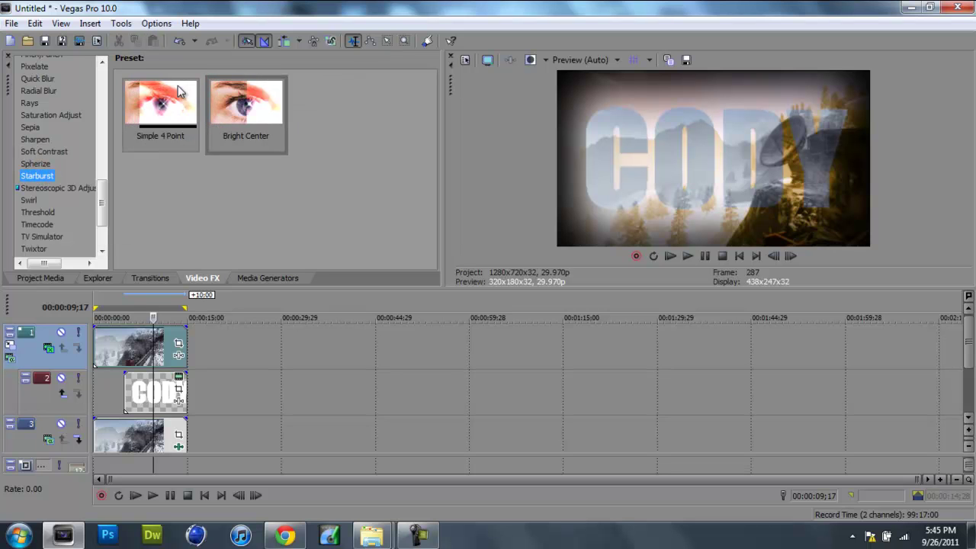
{"action": "left_click_drag", "start_coordinate": [239, 94], "coordinate": [140, 349]}
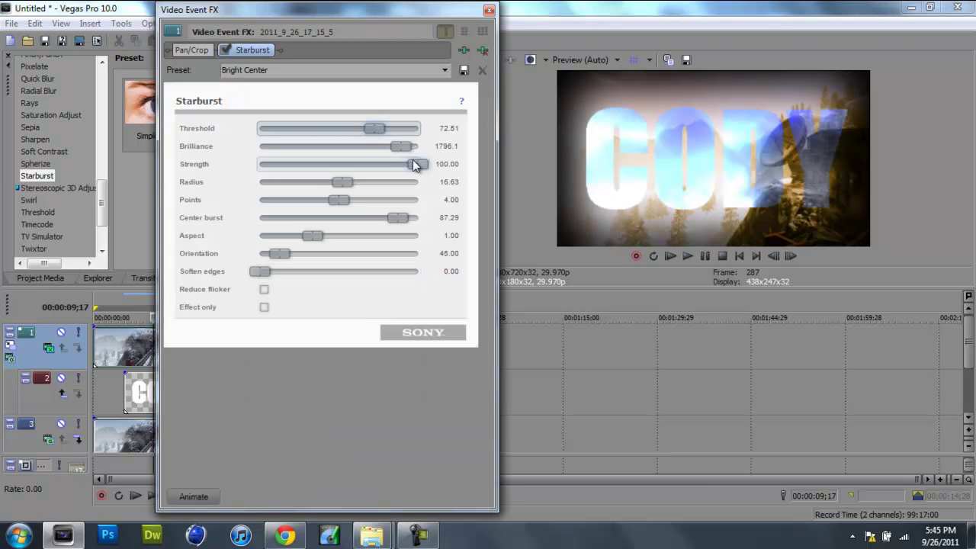
{"action": "left_click_drag", "start_coordinate": [402, 146], "coordinate": [306, 146]}
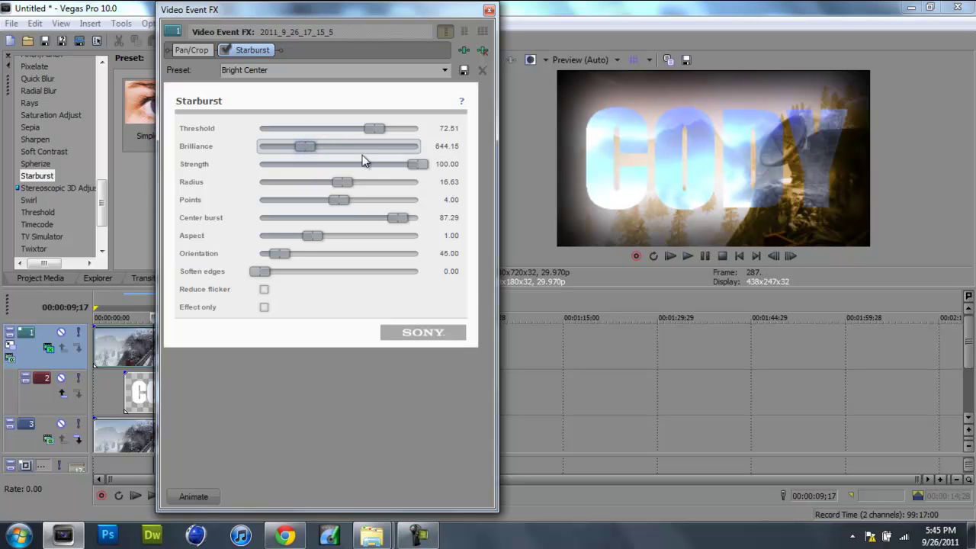
{"action": "left_click_drag", "start_coordinate": [418, 161], "coordinate": [360, 168]}
{"action": "left_click_drag", "start_coordinate": [375, 128], "coordinate": [383, 135]}
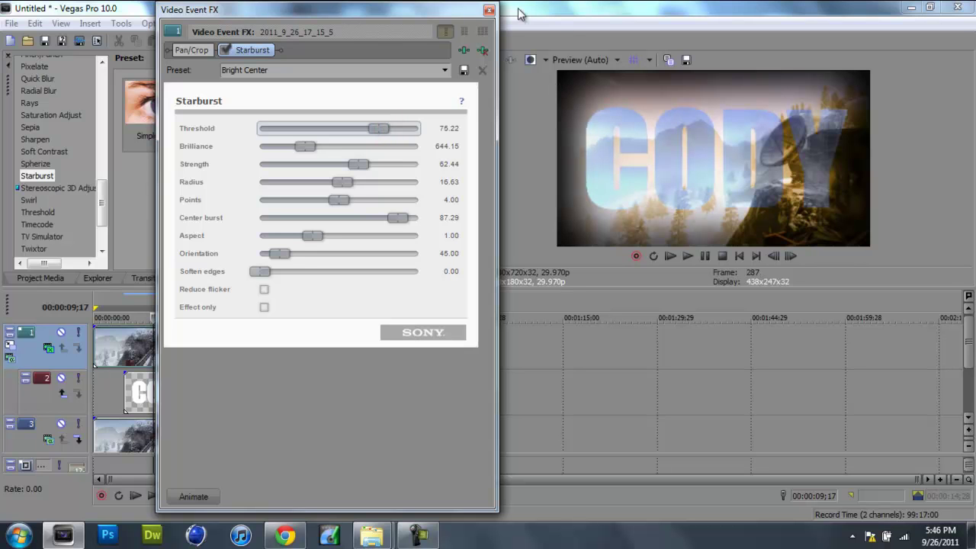
{"action": "left_click", "coordinate": [489, 11]}
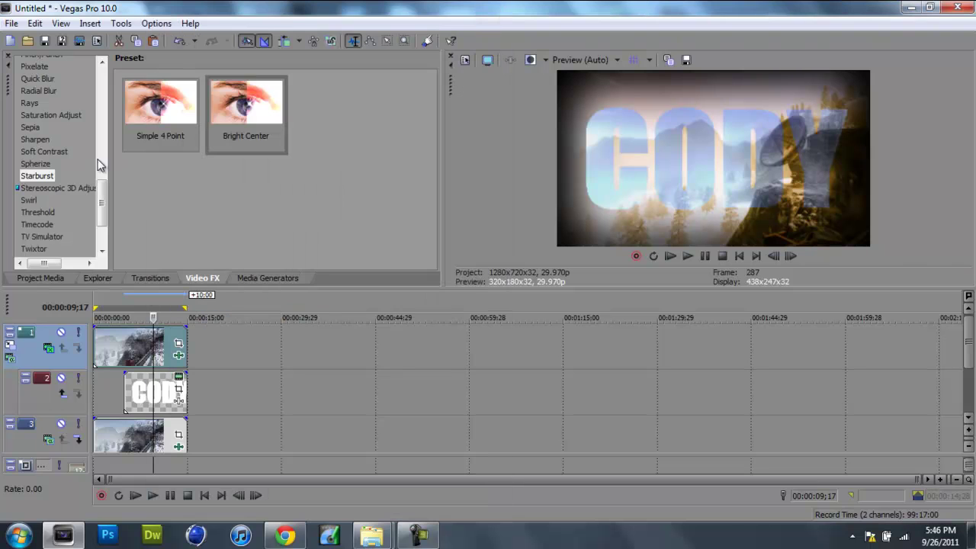
Try a Sepia effect on the track 1 clip with a white tint and slightly higher blend.
{"action": "left_click", "coordinate": [57, 152]}
{"action": "left_click", "coordinate": [32, 127]}
{"action": "left_click_drag", "start_coordinate": [166, 102], "coordinate": [165, 356]}
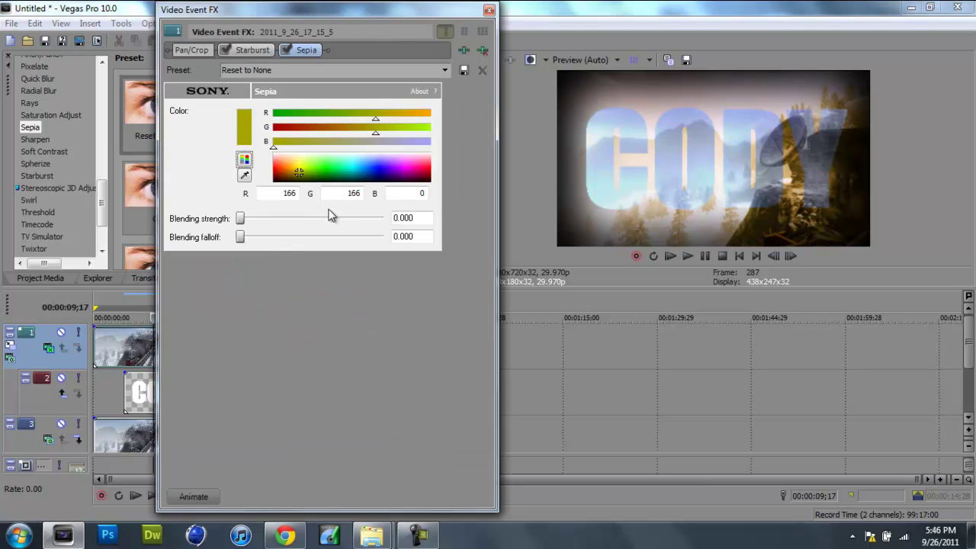
{"action": "left_click", "coordinate": [285, 156]}
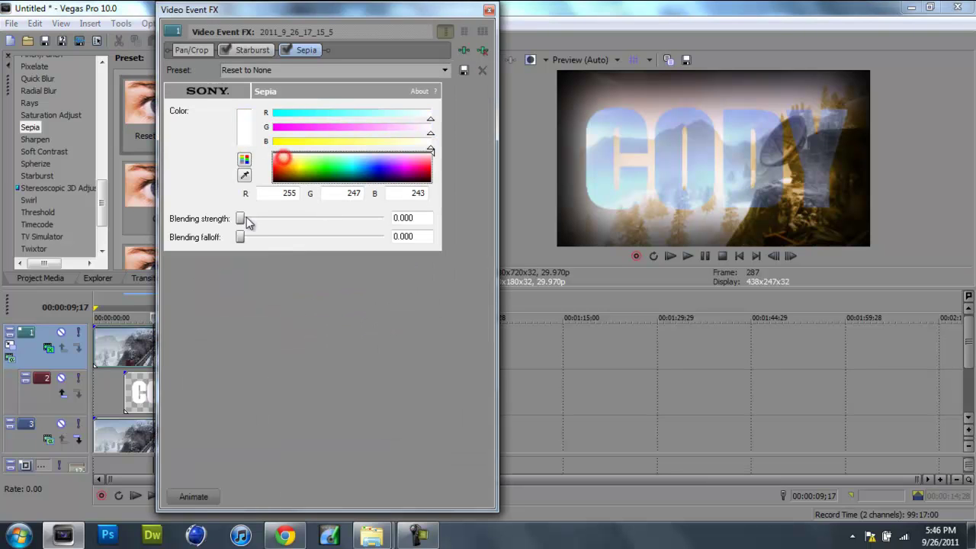
{"action": "mouse_move", "coordinate": [244, 220]}
{"action": "left_mouse_down"}
{"action": "mouse_move", "coordinate": [282, 220]}
{"action": "mouse_move", "coordinate": [240, 219]}
{"action": "left_mouse_up"}
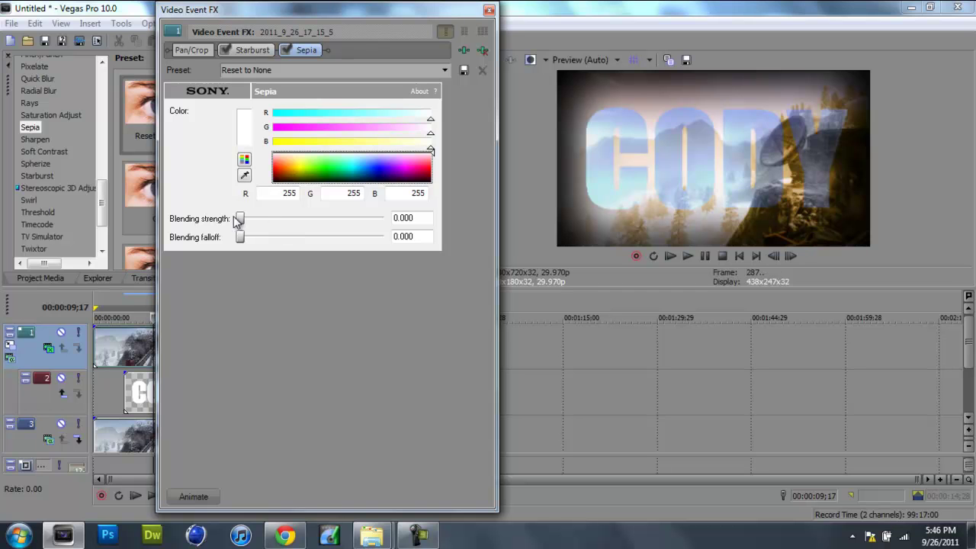
Remove the trial Sepia effect, close the settings, and browse further Video FX presets.
{"action": "left_click", "coordinate": [483, 50]}
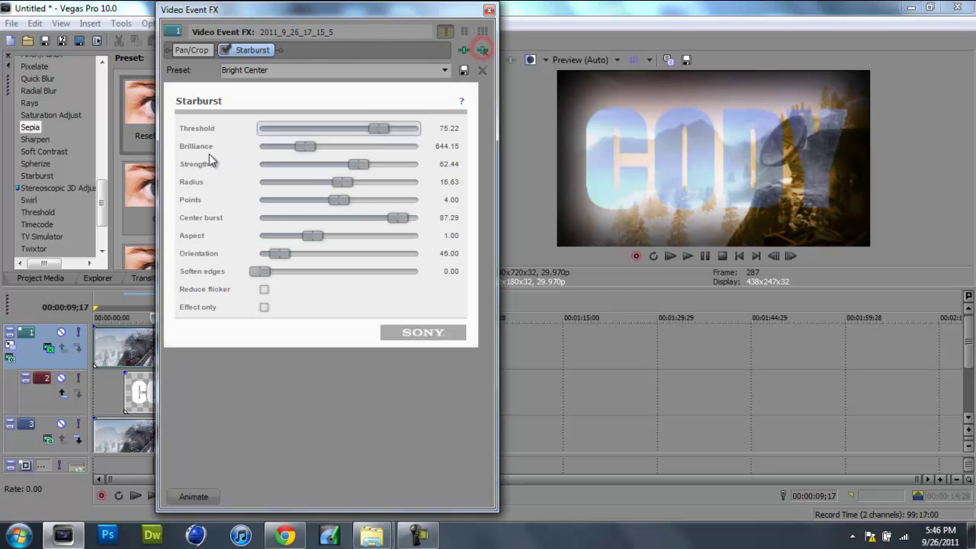
{"action": "left_click", "coordinate": [488, 9]}
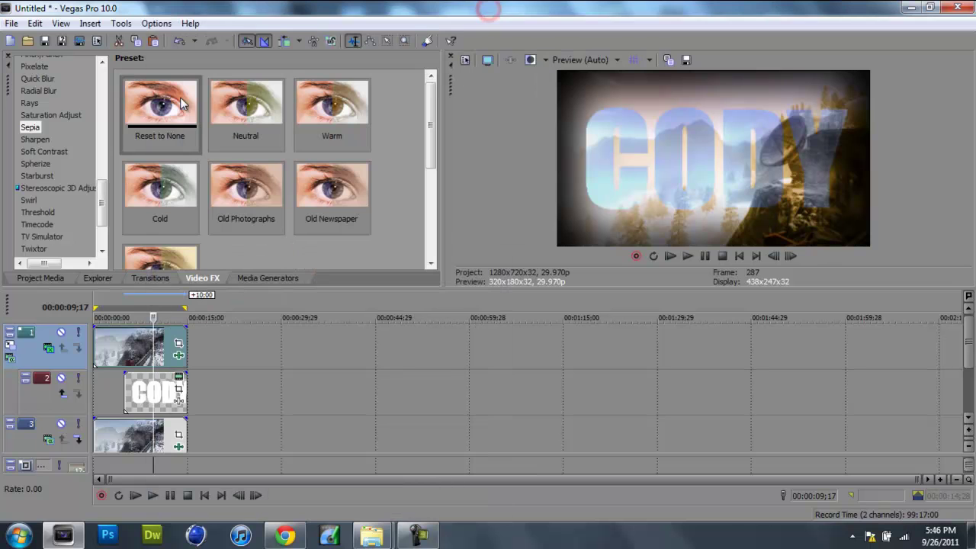
{"action": "left_click_drag", "start_coordinate": [104, 201], "coordinate": [103, 118]}
{"action": "left_click", "coordinate": [45, 220]}
Test Defocus Hexagon on track 1 with smaller radius and bloom threshold 81.17, then remove it.
{"action": "left_click", "coordinate": [29, 181]}
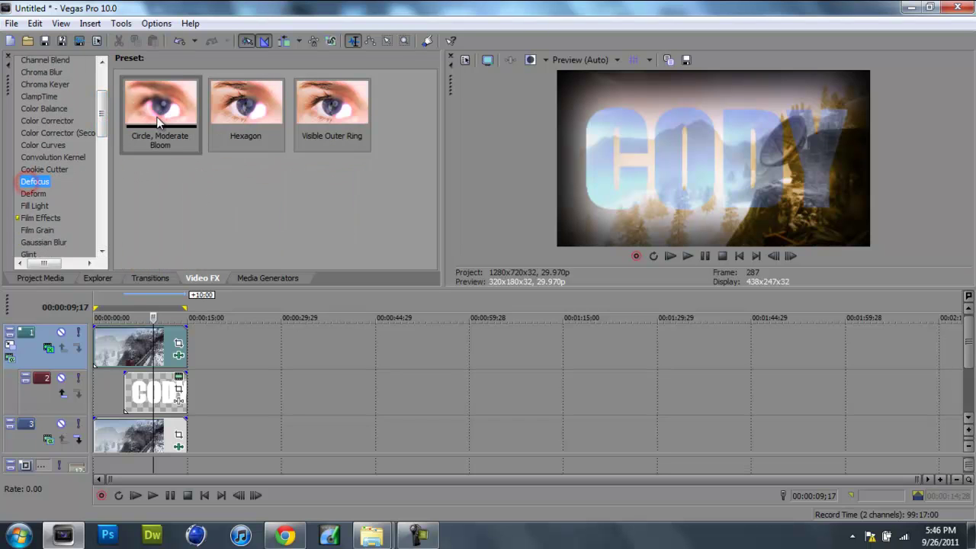
{"action": "left_click_drag", "start_coordinate": [259, 113], "coordinate": [155, 369]}
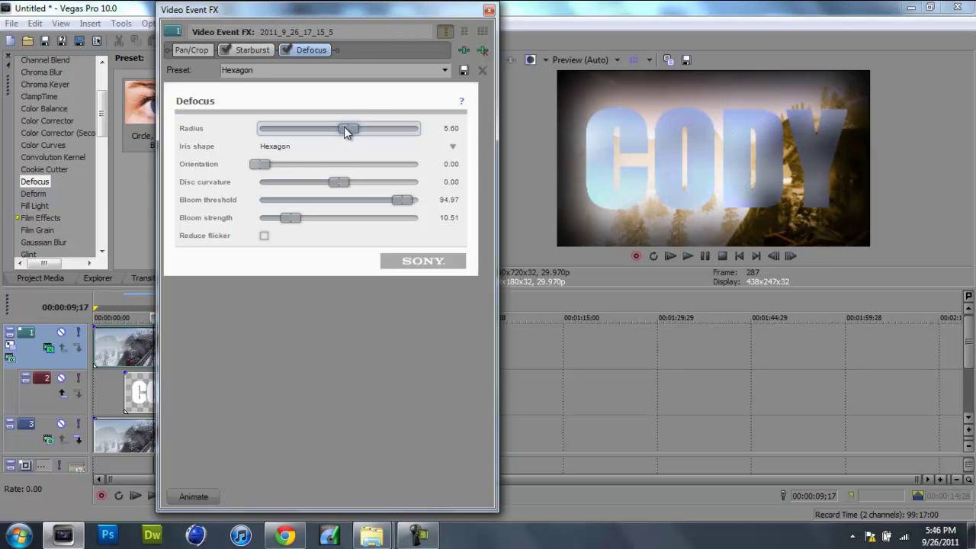
{"action": "left_click_drag", "start_coordinate": [346, 130], "coordinate": [286, 129]}
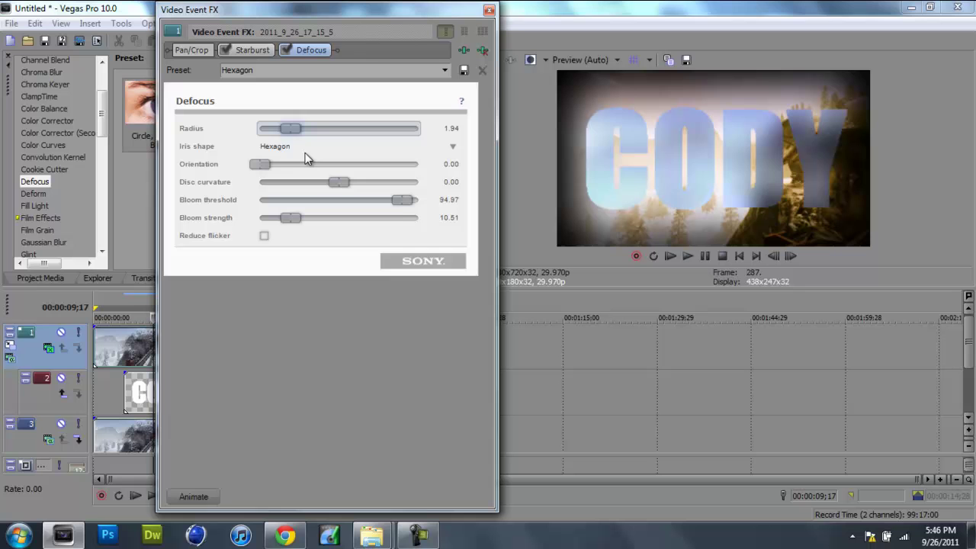
{"action": "left_click_drag", "start_coordinate": [398, 202], "coordinate": [356, 203]}
{"action": "left_click_drag", "start_coordinate": [291, 219], "coordinate": [274, 221]}
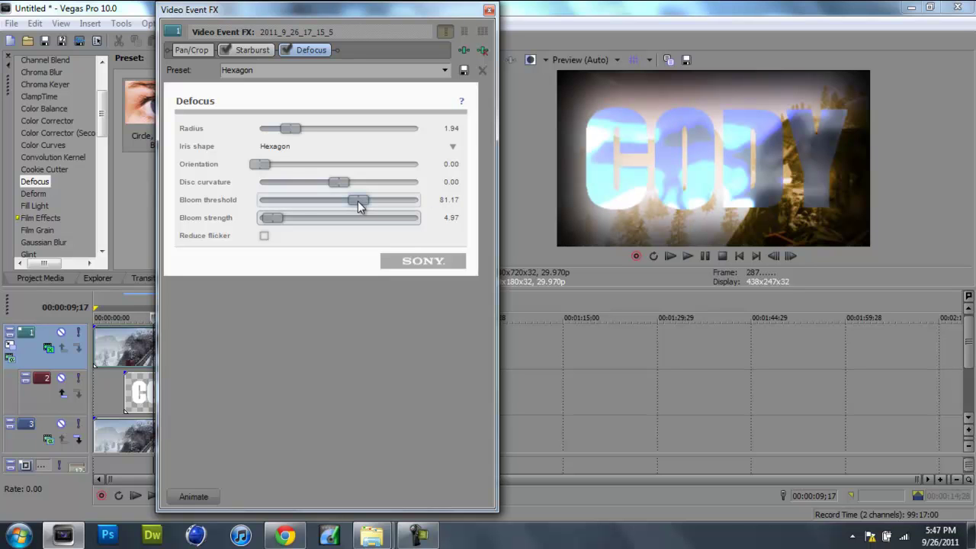
{"action": "left_click_drag", "start_coordinate": [277, 218], "coordinate": [295, 216]}
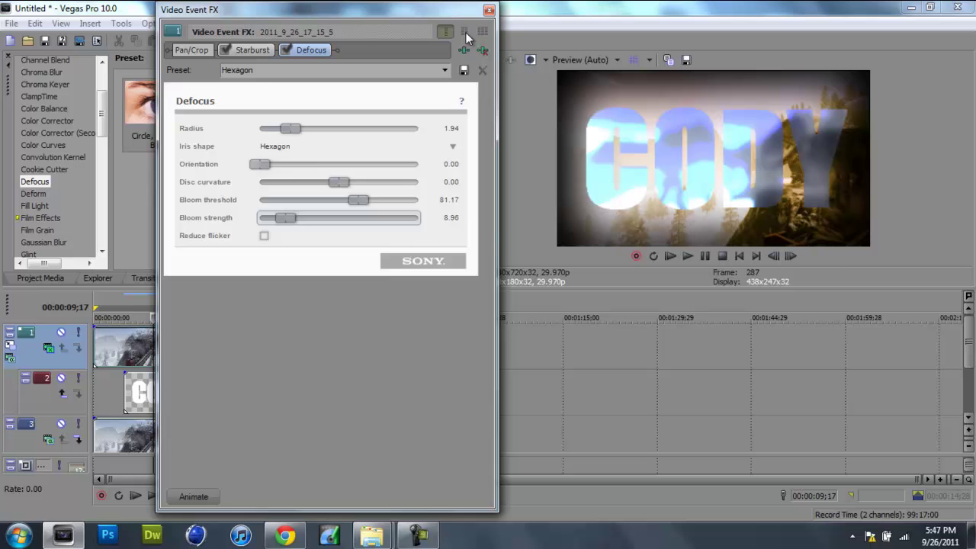
{"action": "left_click", "coordinate": [482, 51]}
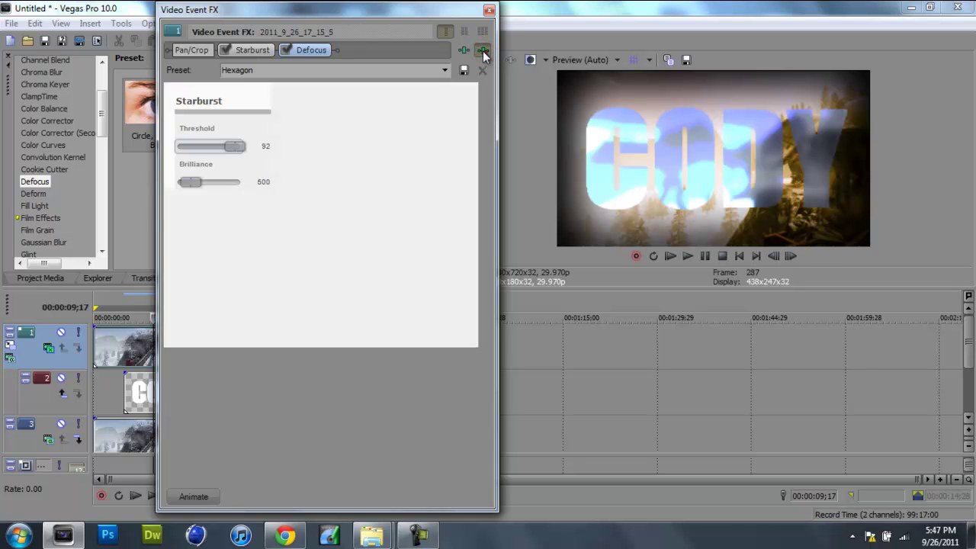
Close the effects window and scrub between 00:00:08;10 and 00:00:09;24 to preview the CODY composite.
{"action": "left_click", "coordinate": [488, 11]}
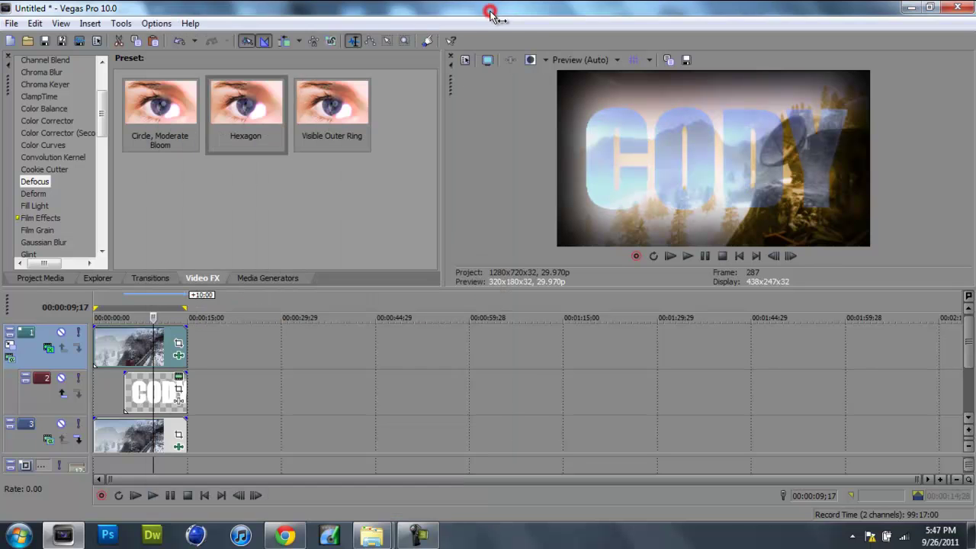
{"action": "left_click", "coordinate": [145, 342]}
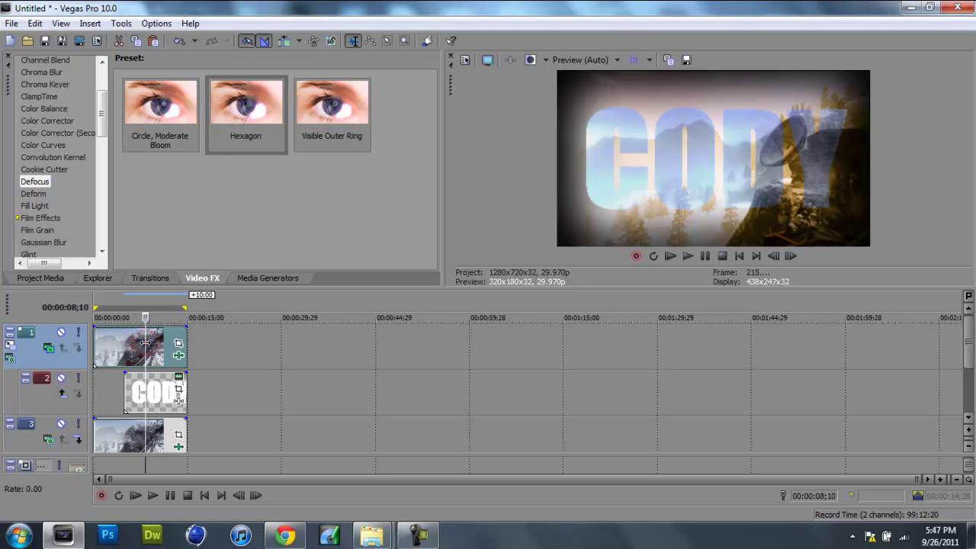
{"action": "left_click", "coordinate": [154, 343]}
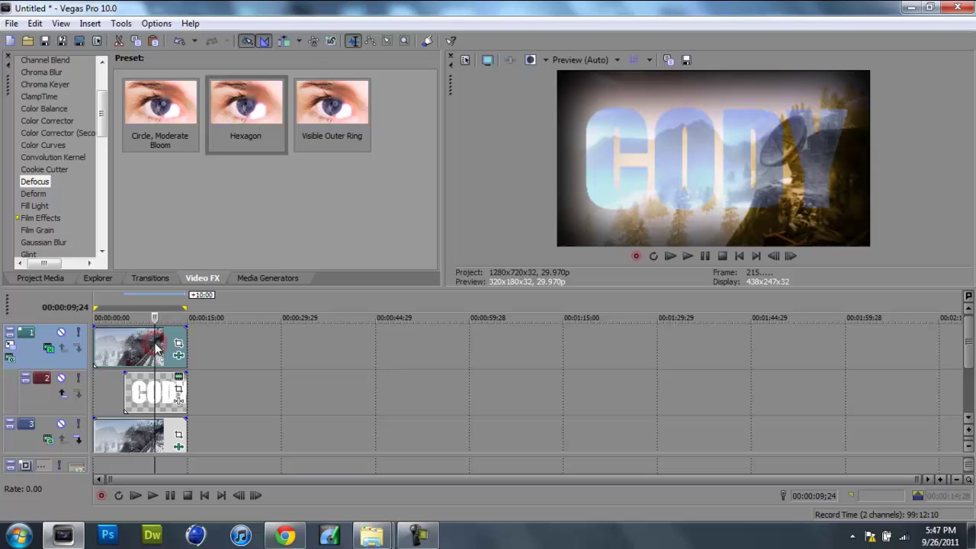
{"action": "left_click", "coordinate": [149, 351]}
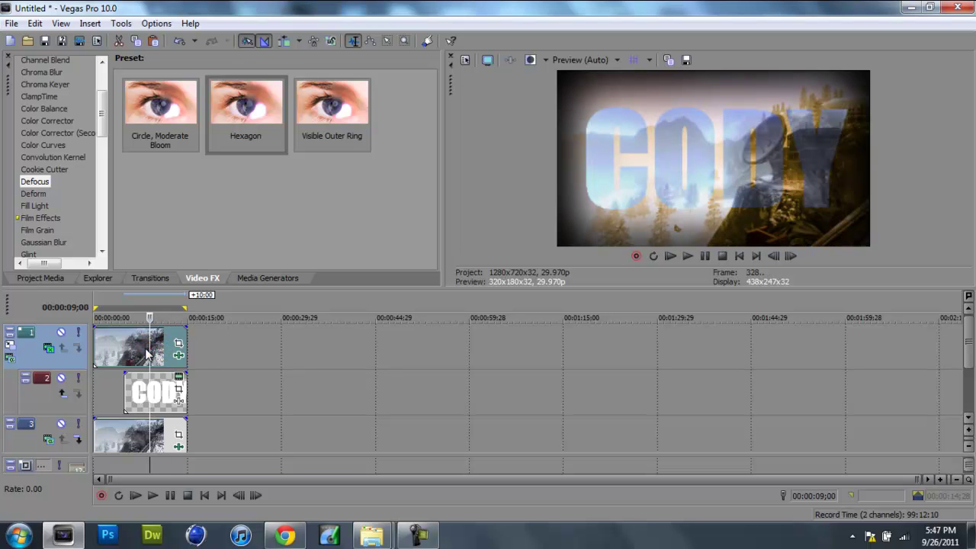